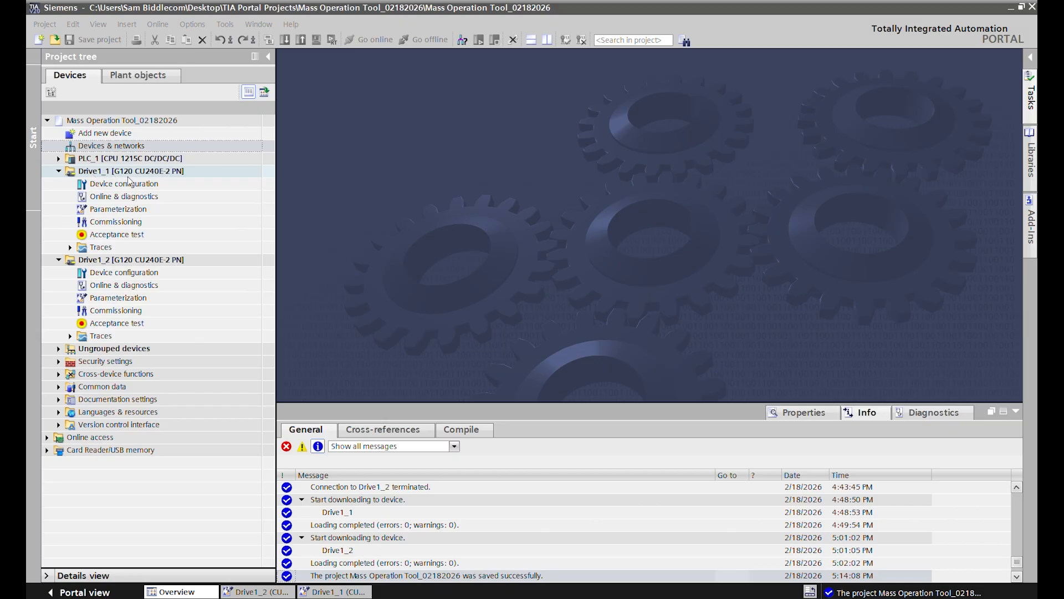
Examine the project's devices and networks in the network and topology views, then close that editor
double_click(161, 147)
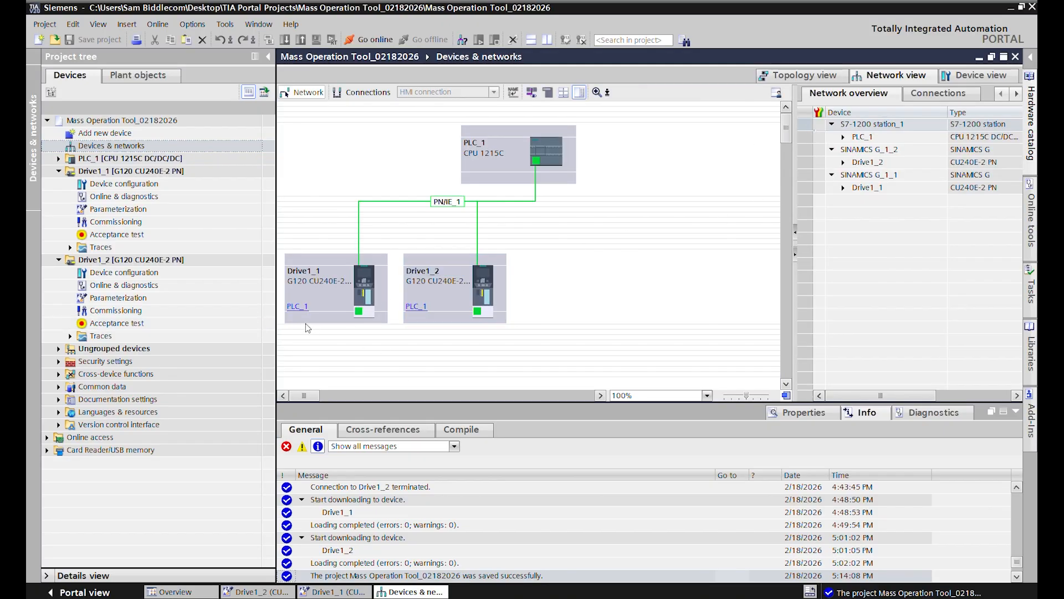
left_click(819, 76)
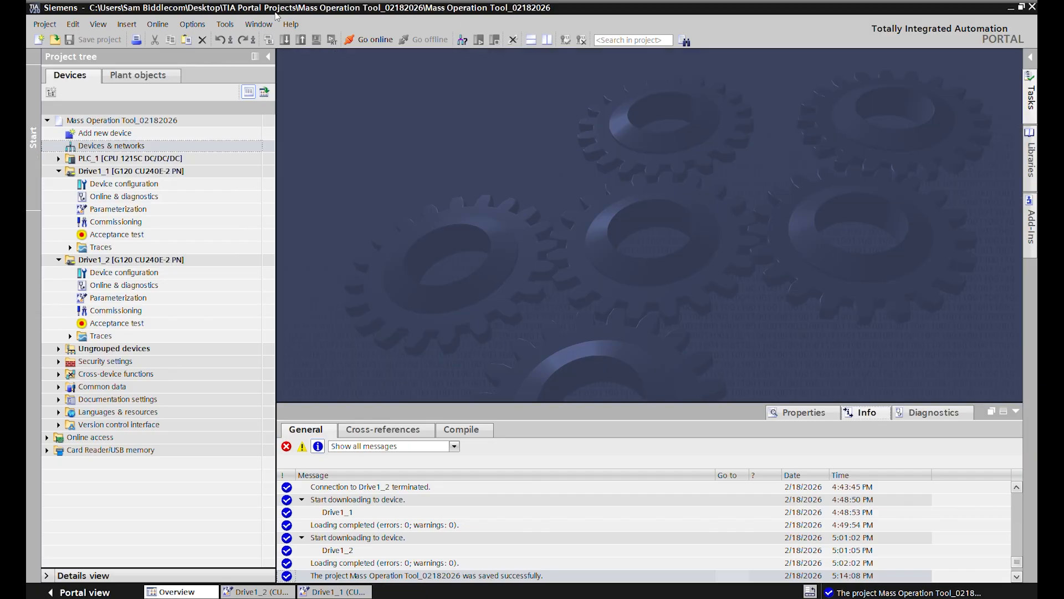
left_click(1016, 57)
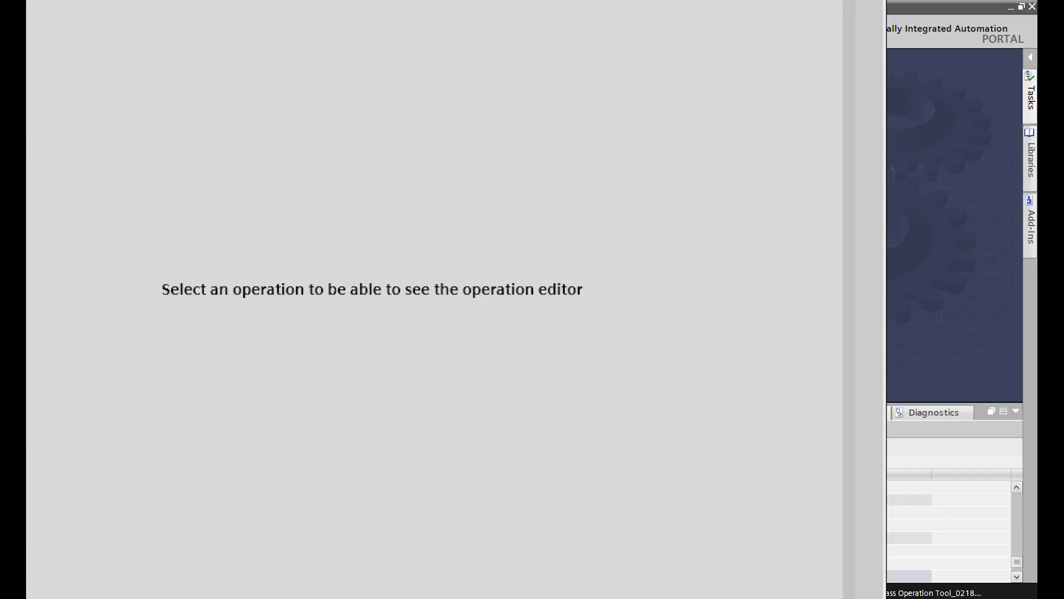
Bring the TIA Portal Mass Operation Tool window fully into view and delete the NewRoutine1 routine
left_click_drag(26, 67, 520, 63)
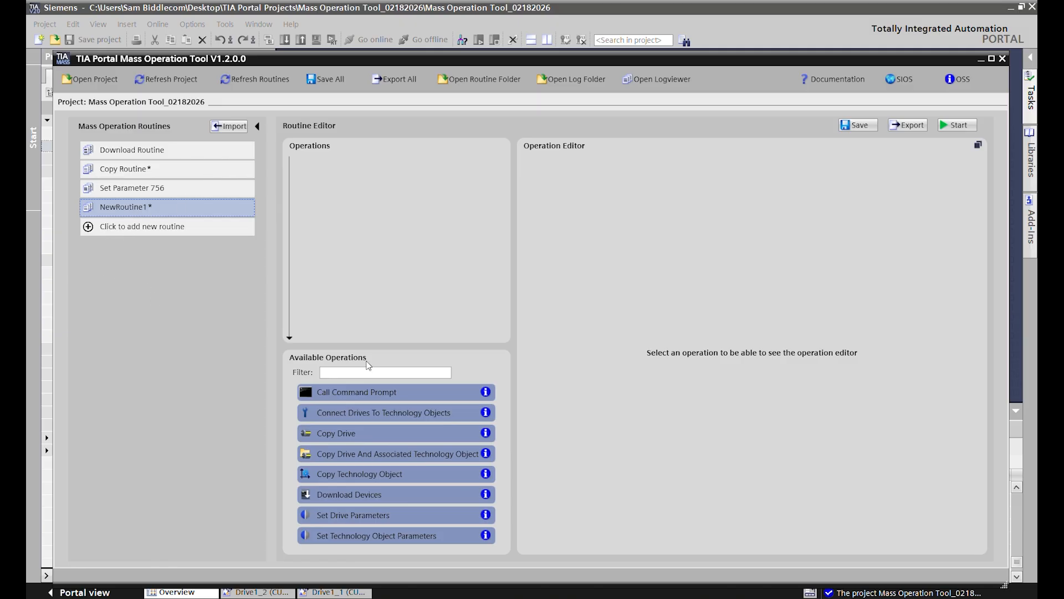
right_click(183, 209)
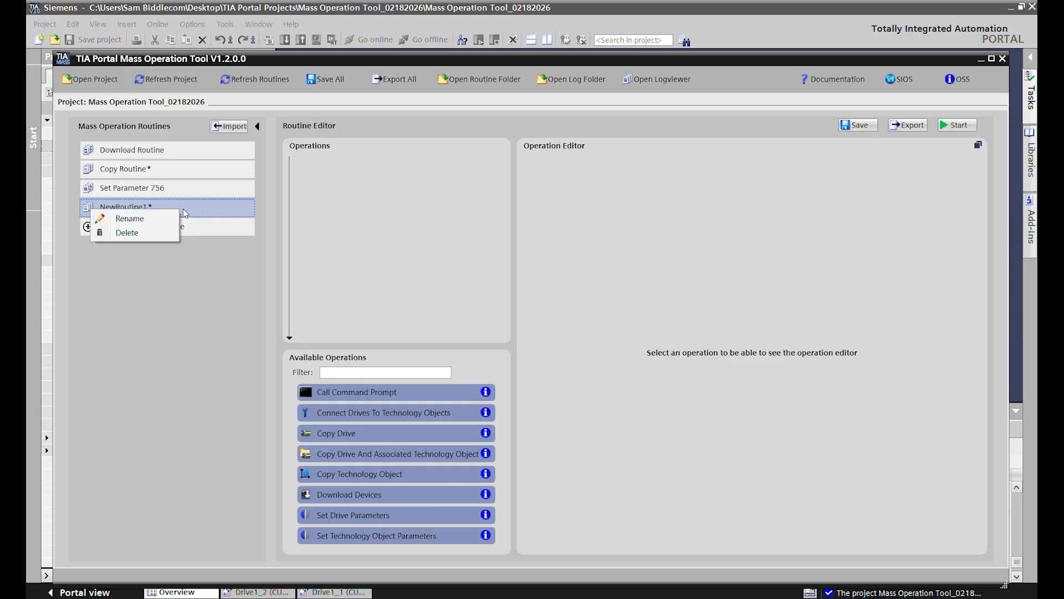
left_click(127, 232)
left_click(609, 368)
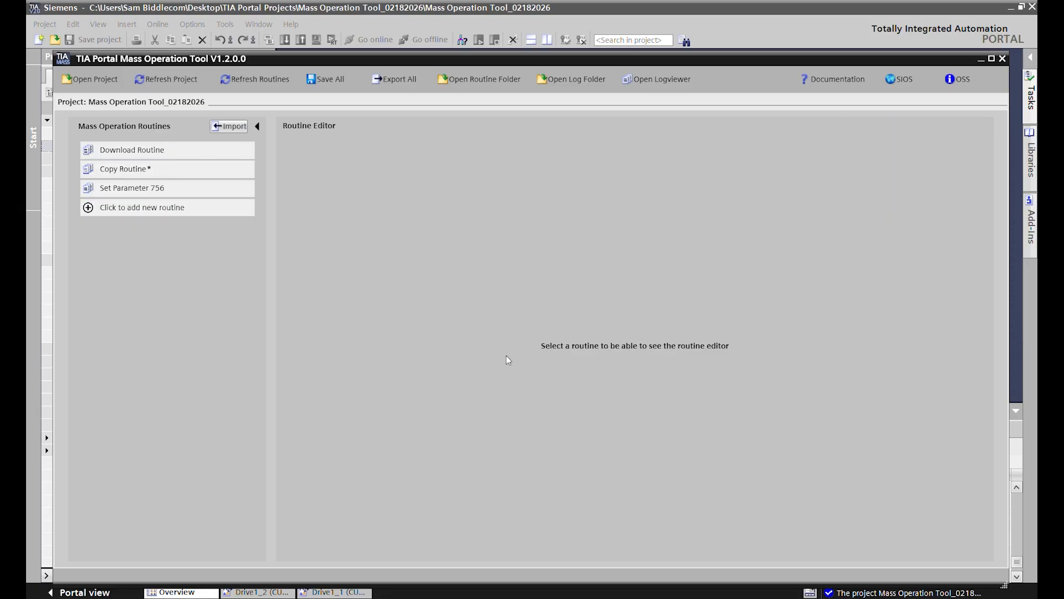
Open the Copy Drive operation of Copy Routine and select PN/IE_1 as the subnet to connect
left_click(171, 166)
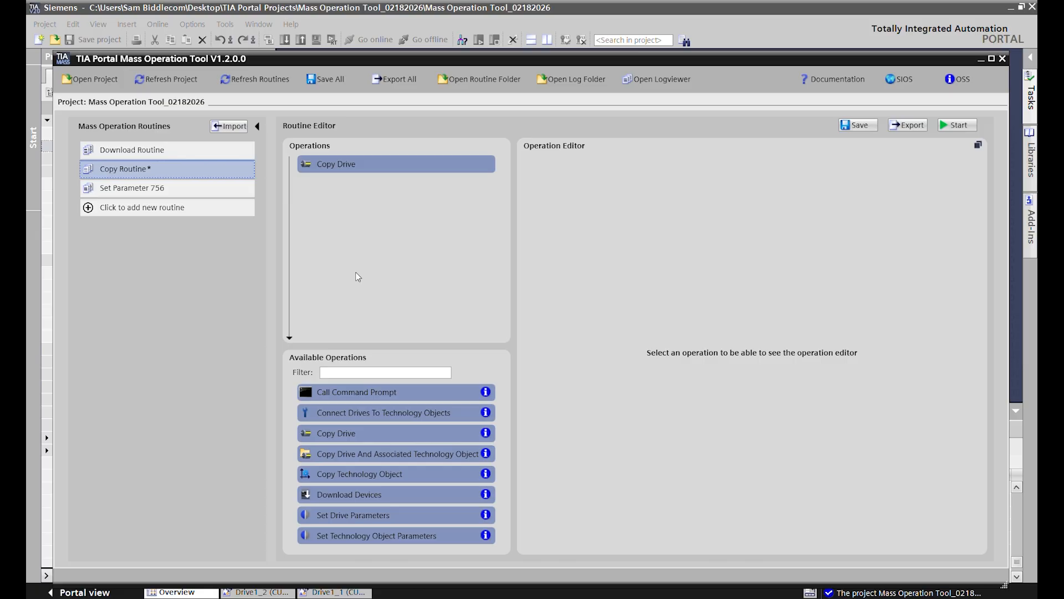
left_click(401, 162)
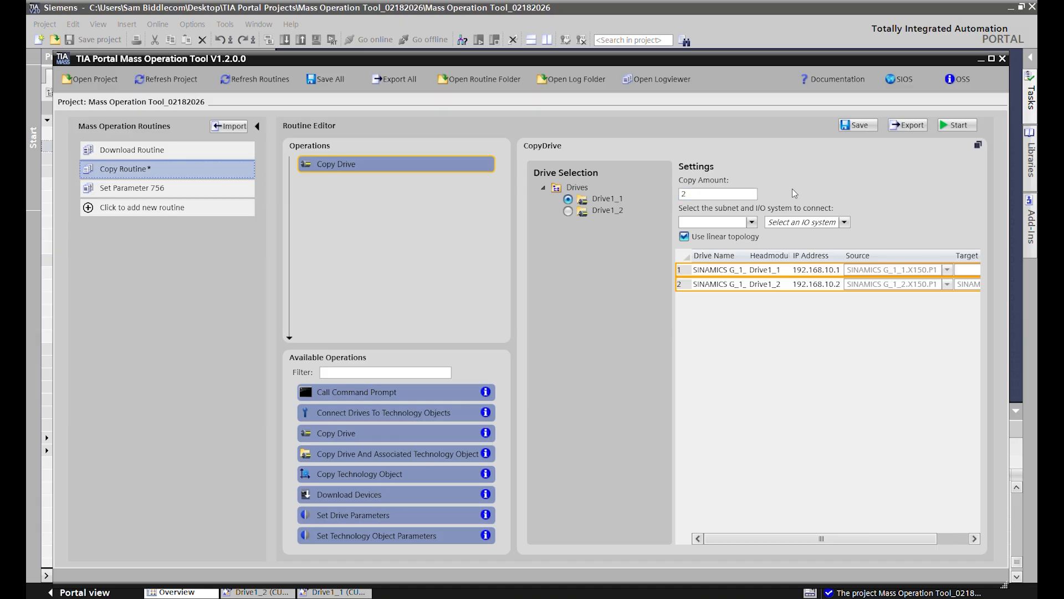
left_click(753, 223)
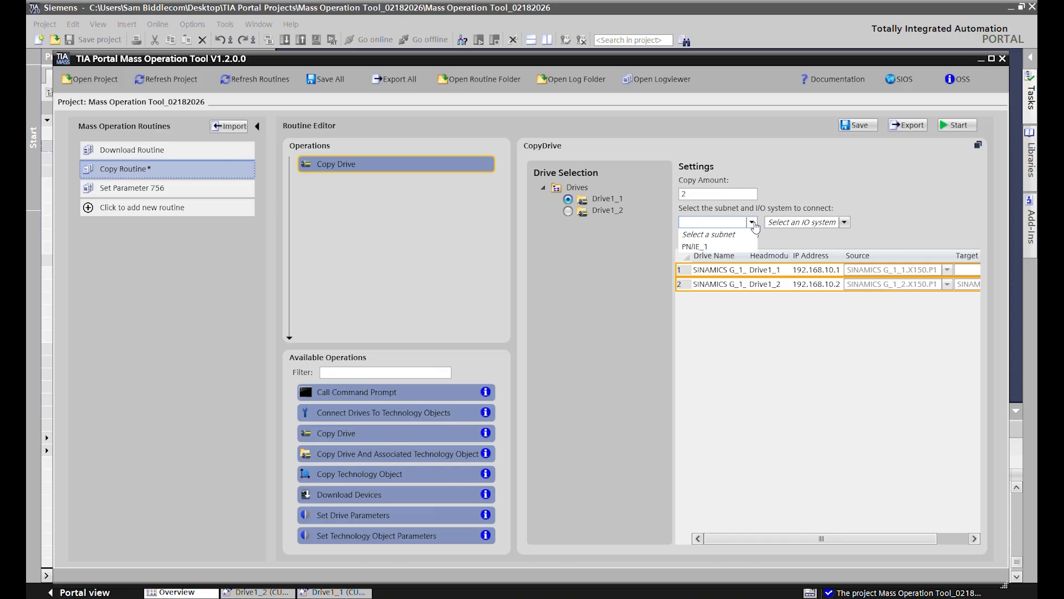
left_click(717, 250)
left_click(844, 222)
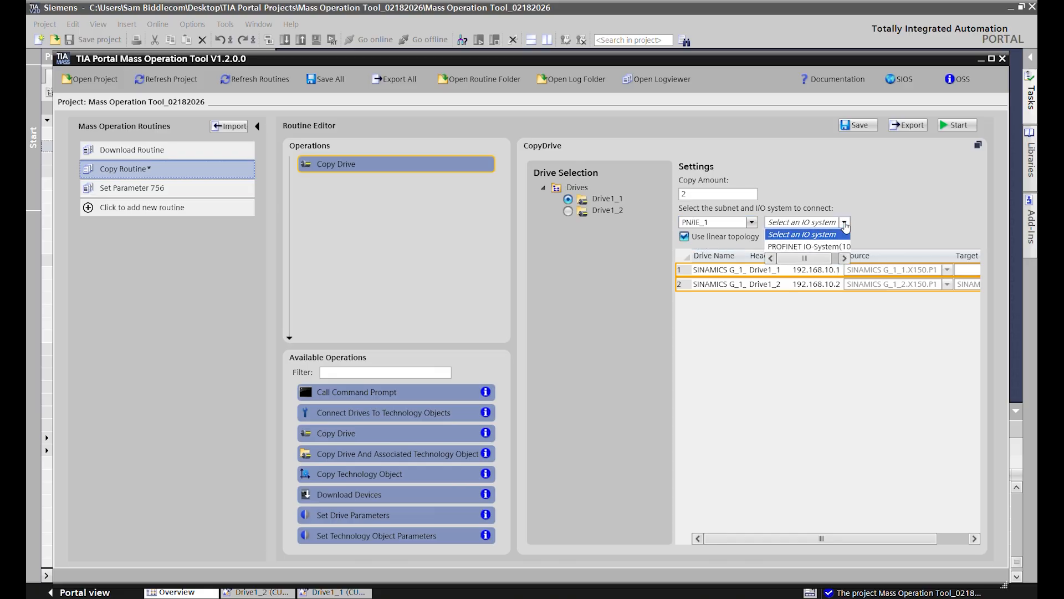
left_click(844, 223)
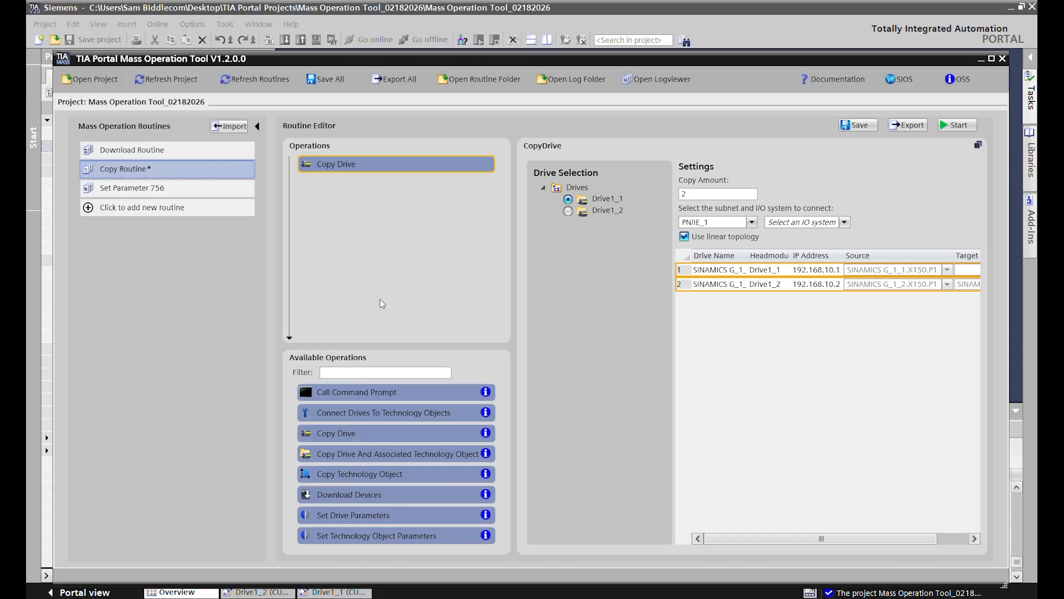
left_click_drag(598, 61, 598, 353)
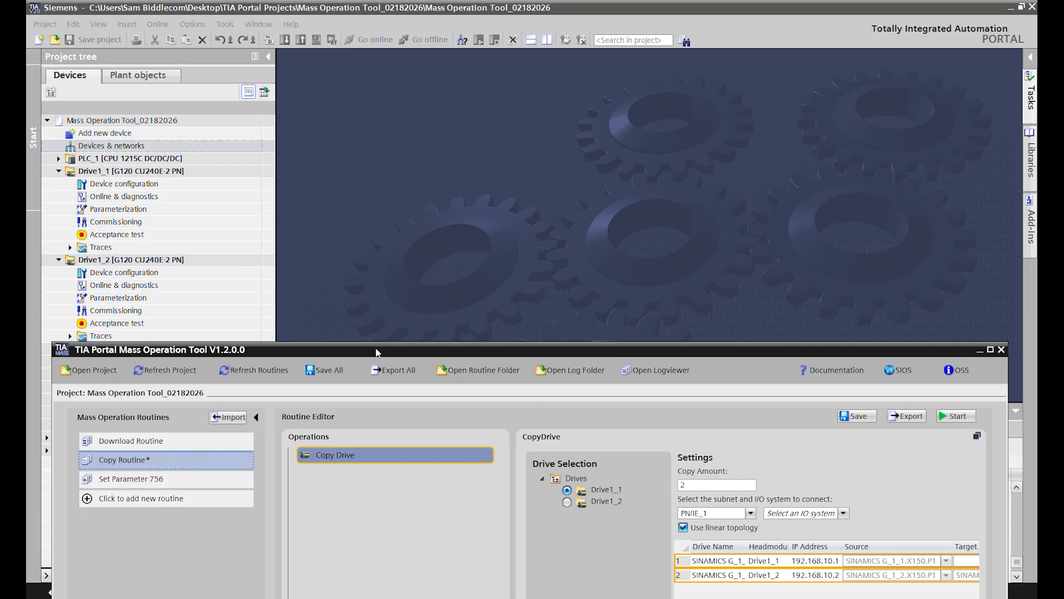
left_click_drag(376, 352, 385, 61)
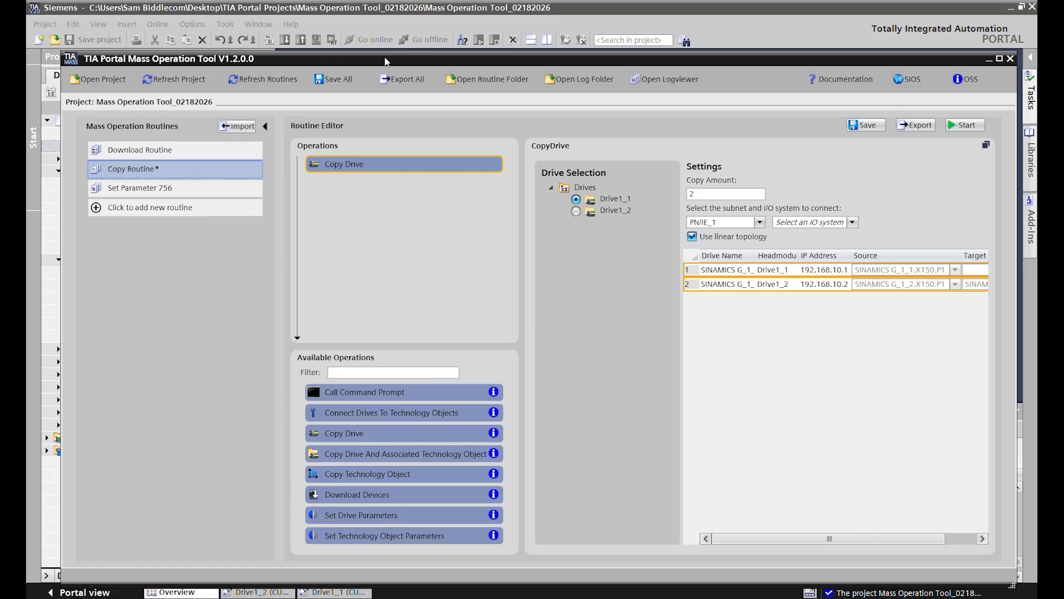
Examine both Download Devices operations in Download Routine, including the available download modes
left_click(129, 150)
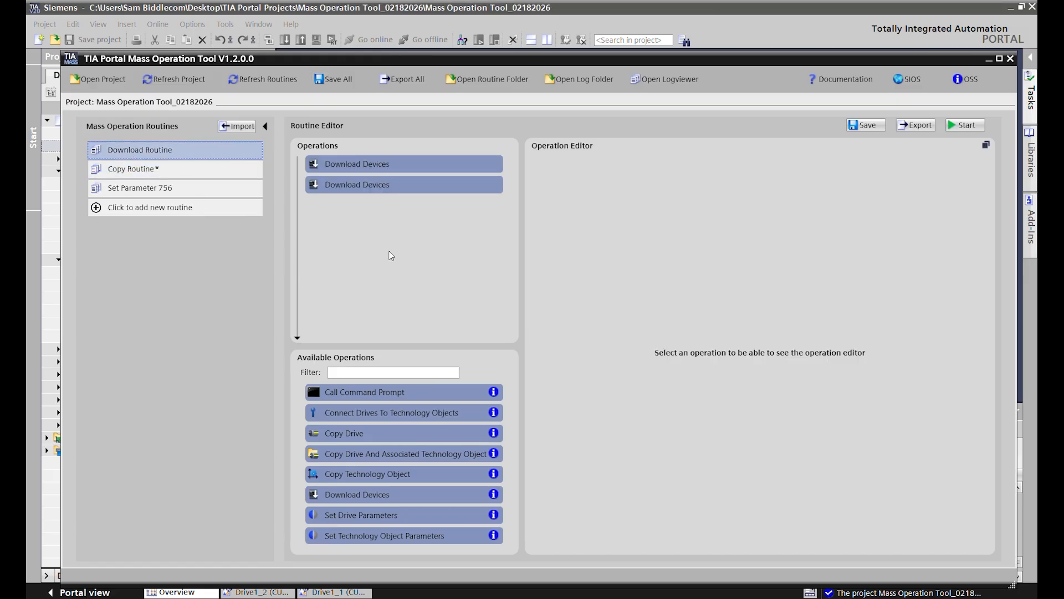
left_click(382, 167)
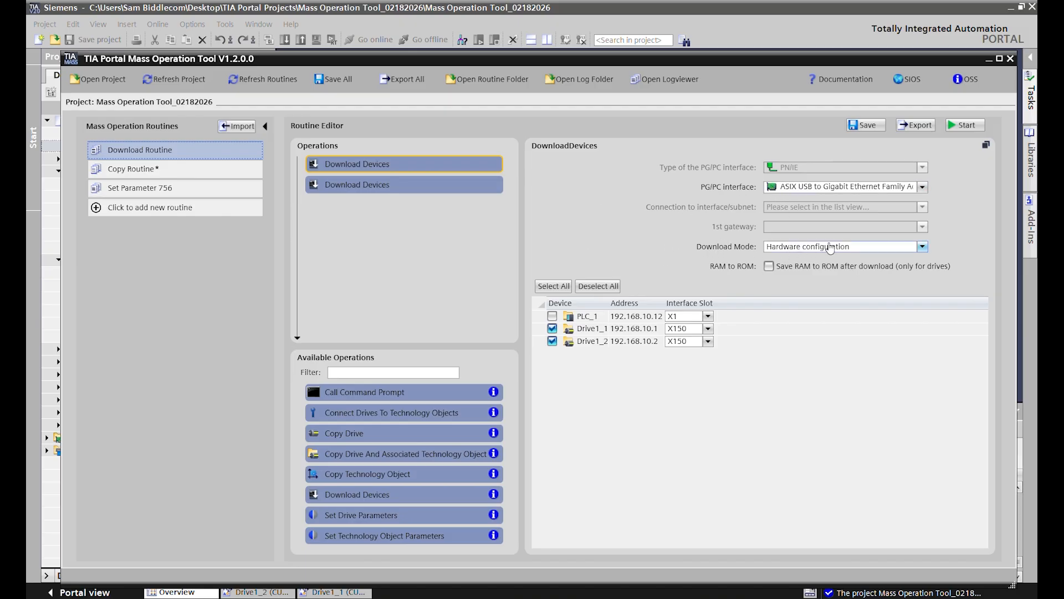
left_click(846, 247)
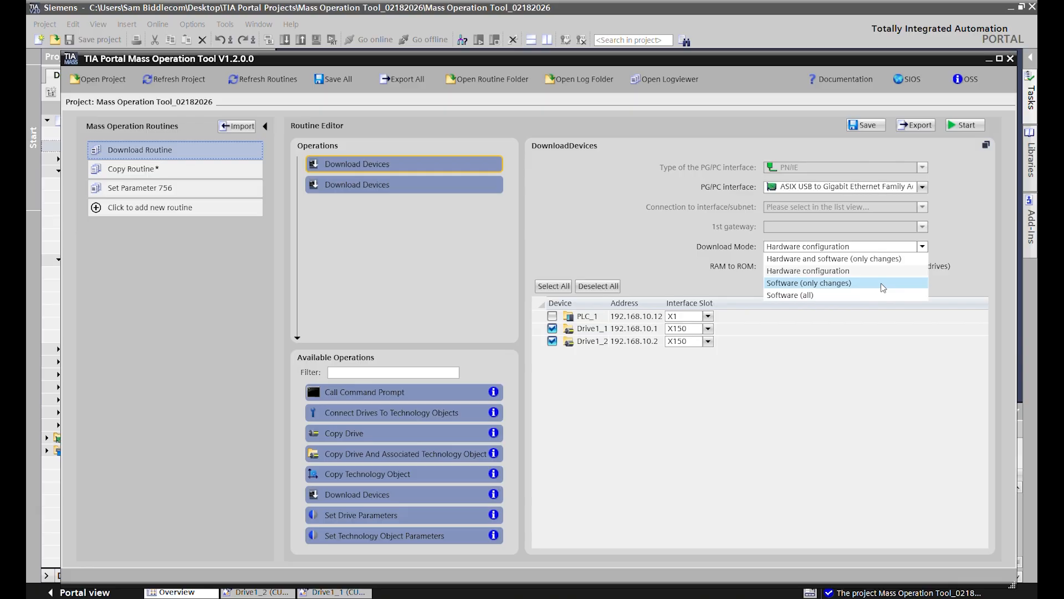
left_click(954, 222)
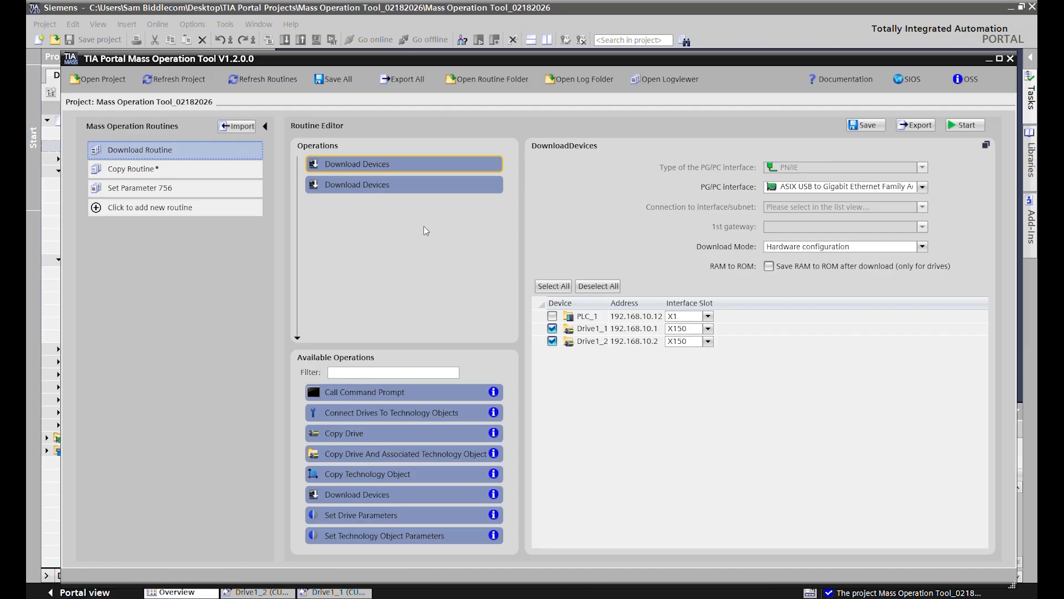
left_click(347, 188)
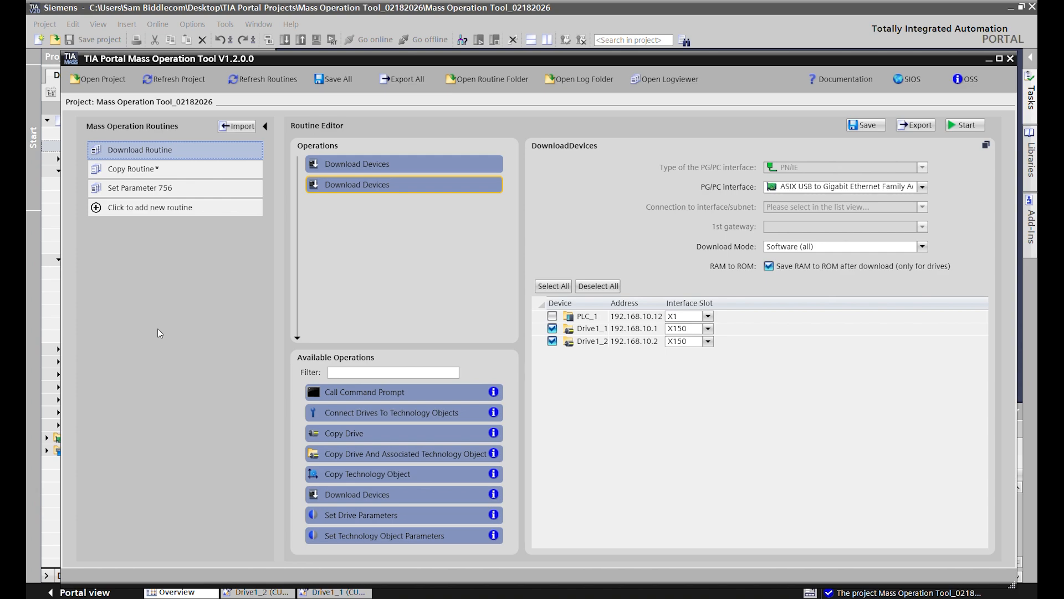
Examine the Set Drive Parameters operation in Set Parameter 756, then check p756 in Drive1_1's parameterization in TIA Portal
left_click(166, 188)
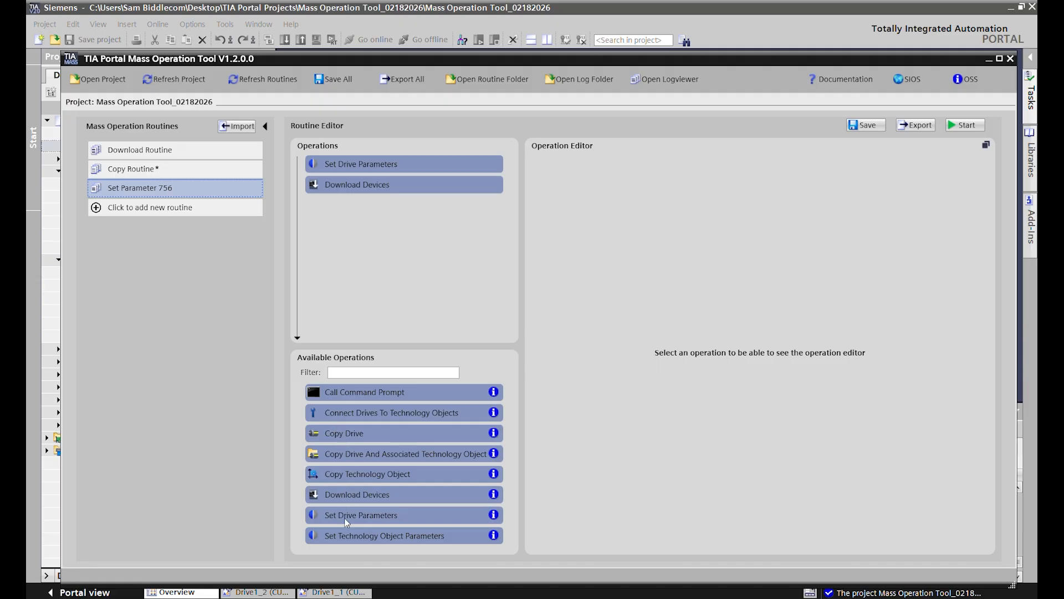
left_click(384, 165)
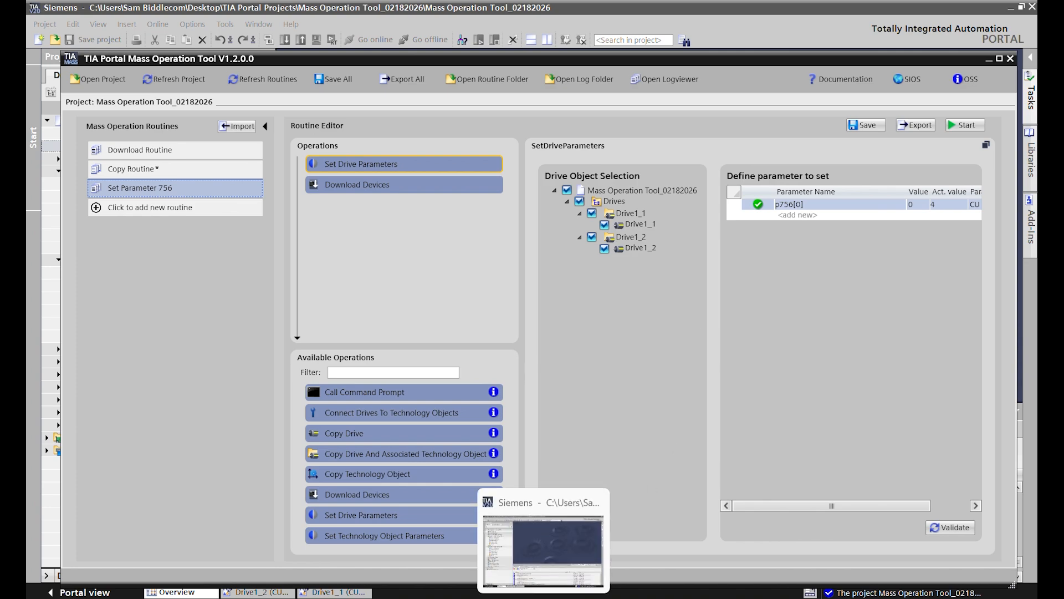
left_click(543, 598)
double_click(156, 210)
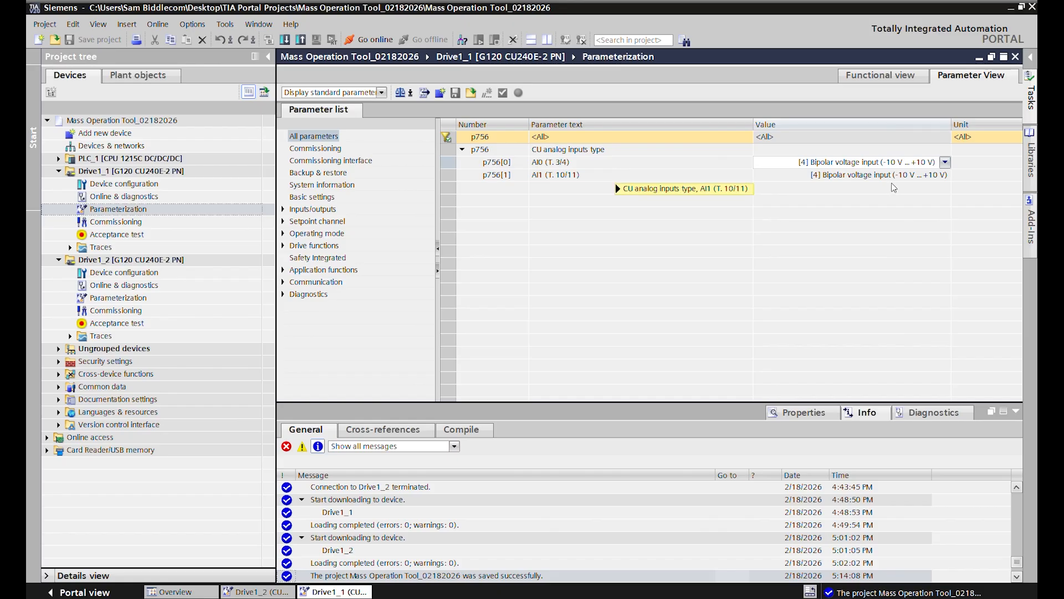
mouse_move(915, 172)
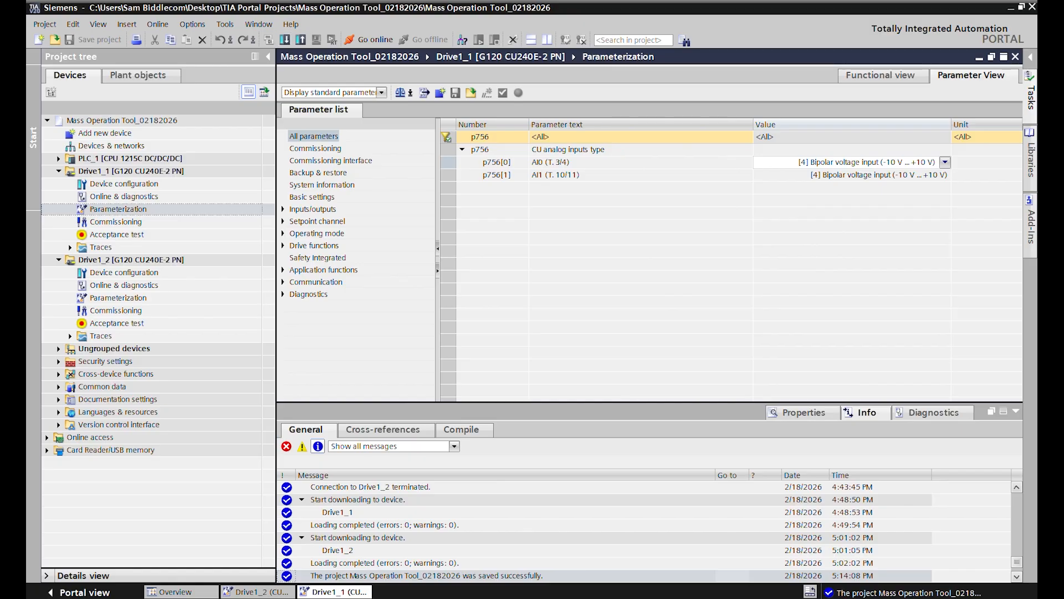
Validate the p756[0] entry in the Mass Operation Tool and compare its actual value with Drive1_1's parameter list in TIA Portal
left_click(499, 597)
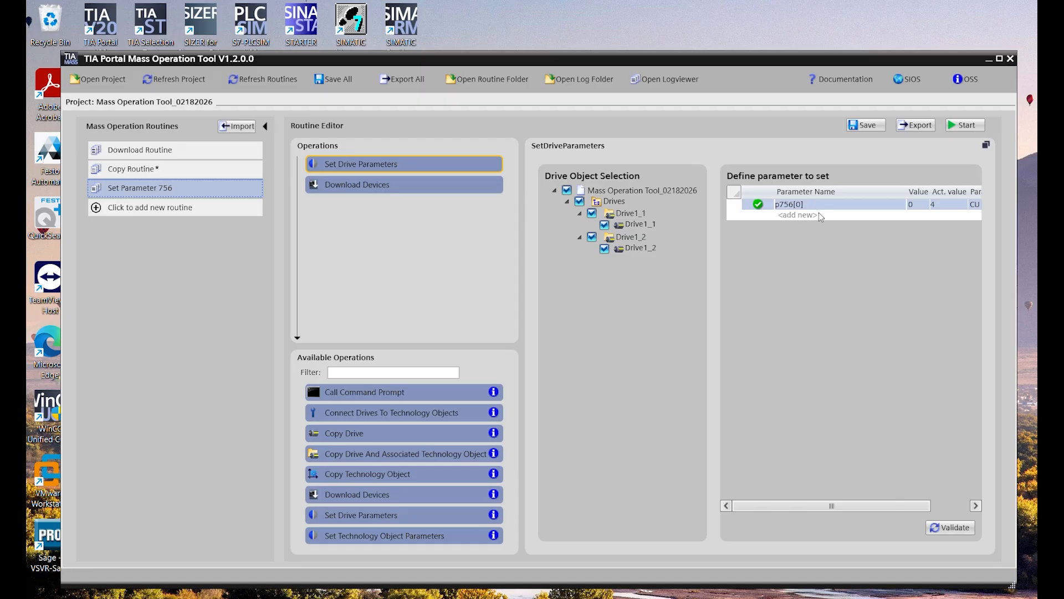
left_click(956, 533)
left_click_drag(837, 506, 887, 505)
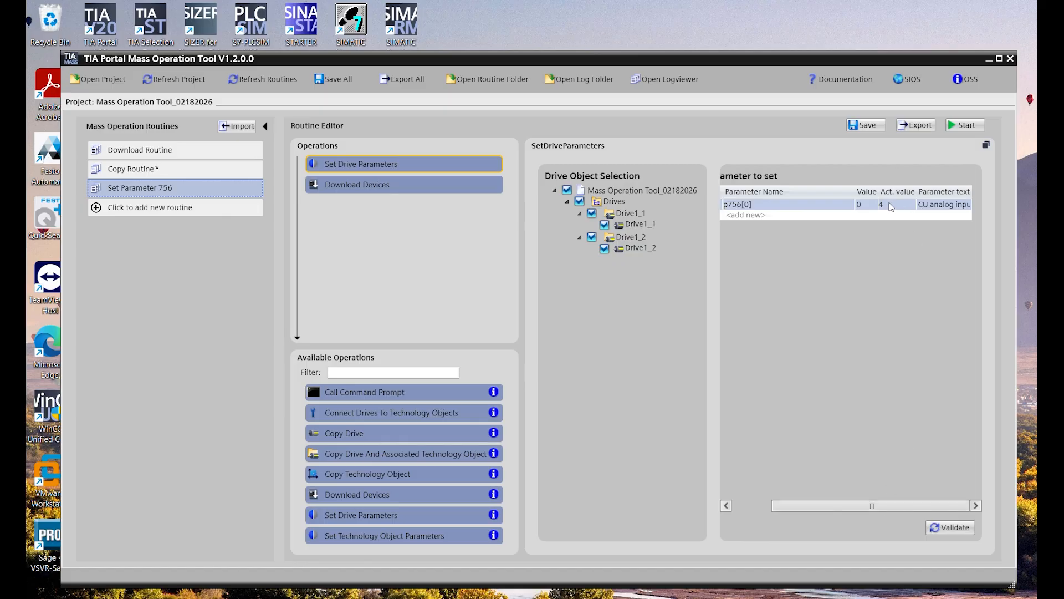
left_click(549, 598)
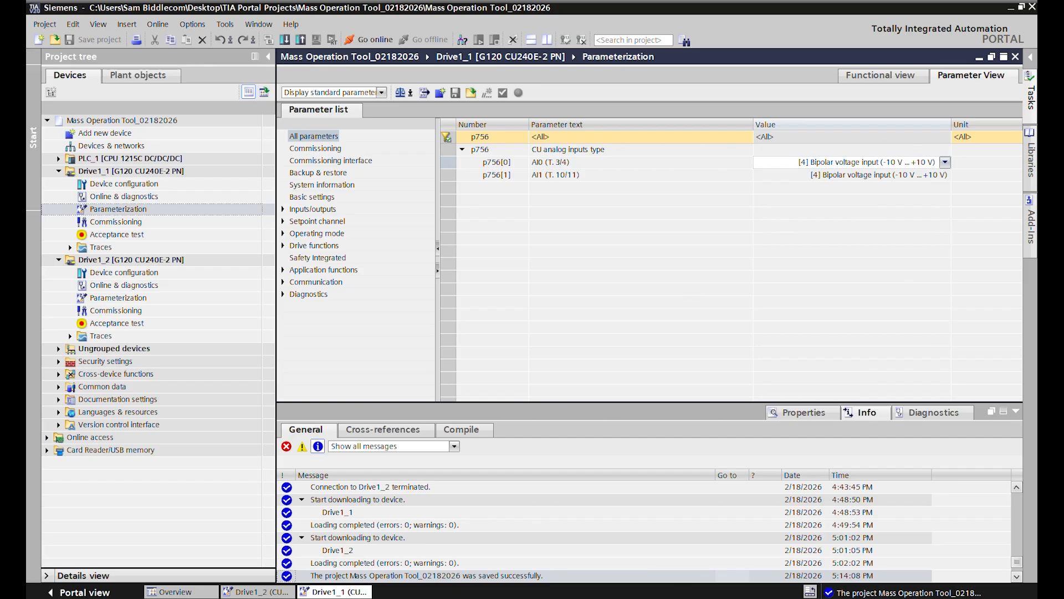
left_click(574, 597)
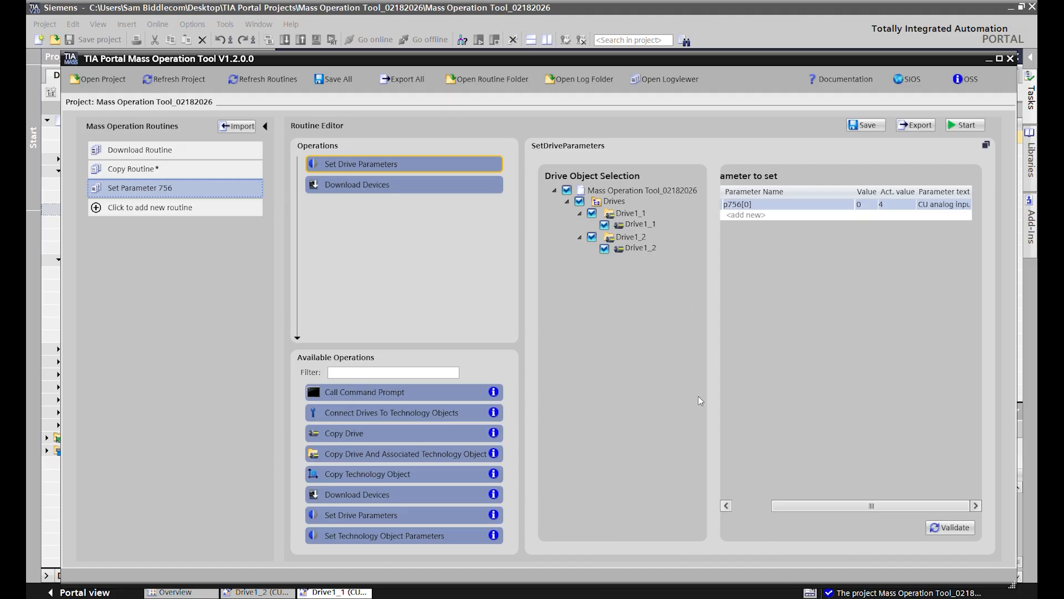
Review the Download Devices operation of Set Parameter 756, start the routine and bring up its log
left_click(351, 183)
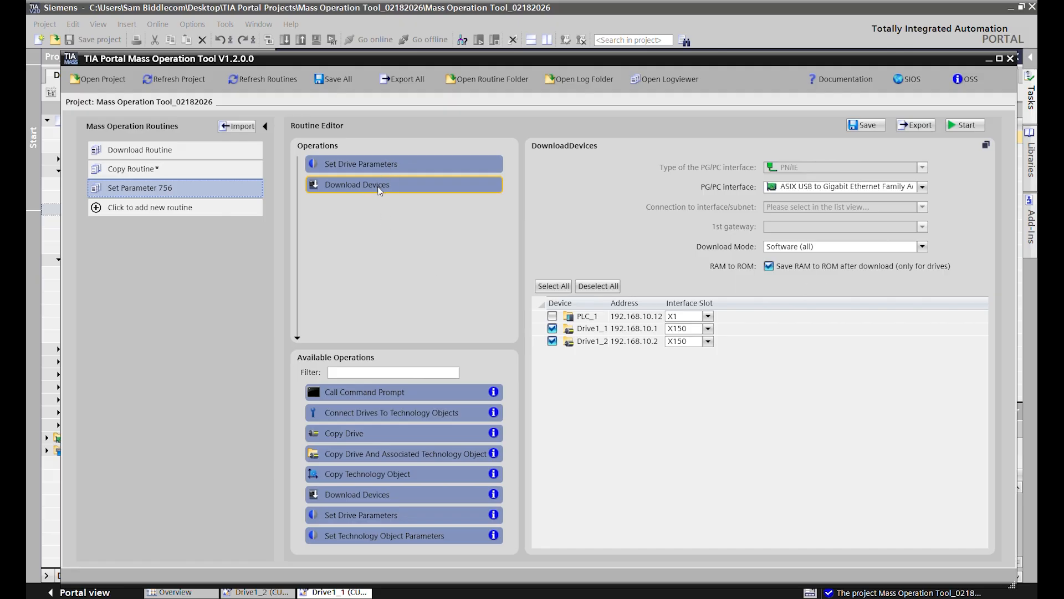
left_click(975, 129)
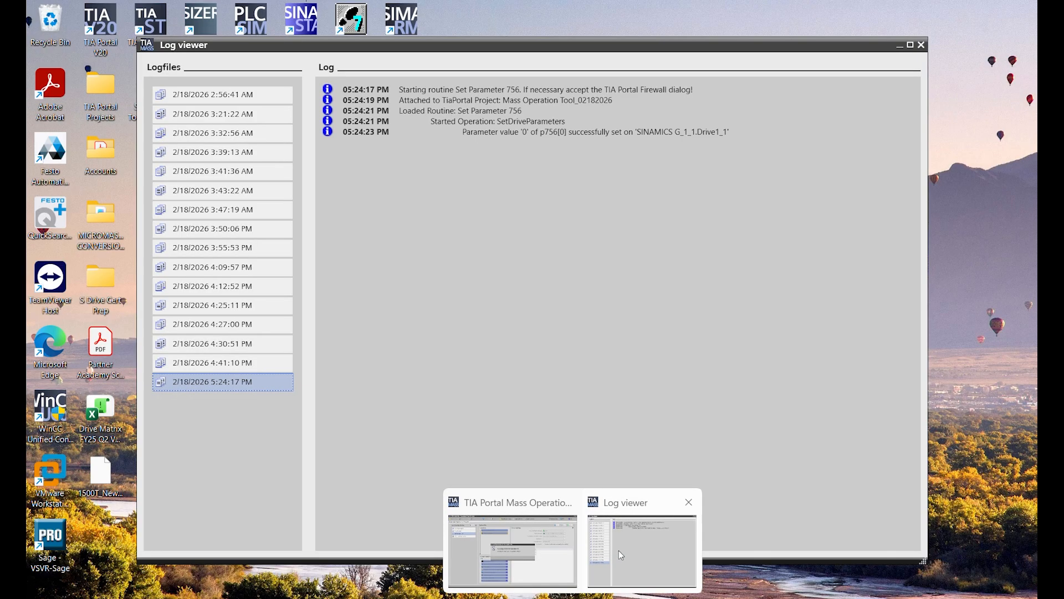
left_click(620, 553)
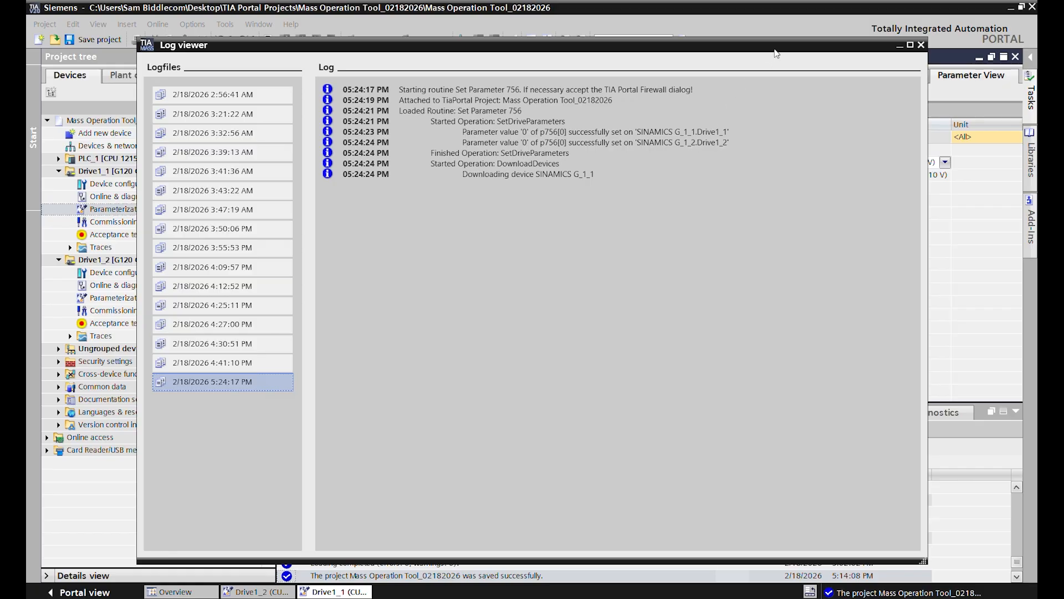
Follow the routine's log alongside TIA Portal, close the log viewer and check p756 in Drive1_1's parameter list
left_click_drag(778, 49, 788, 109)
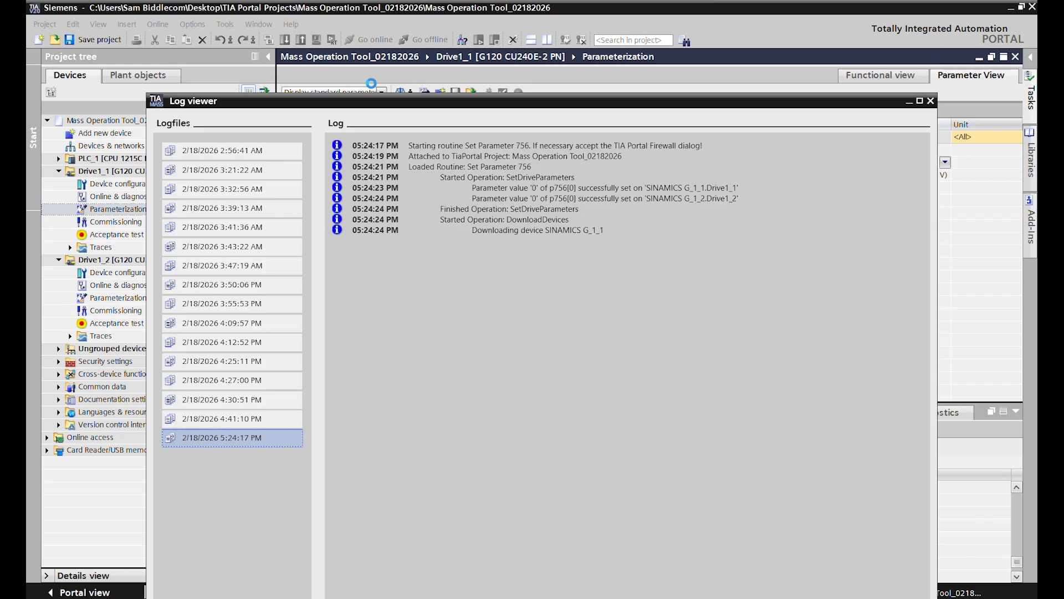
left_click_drag(447, 103, 455, 63)
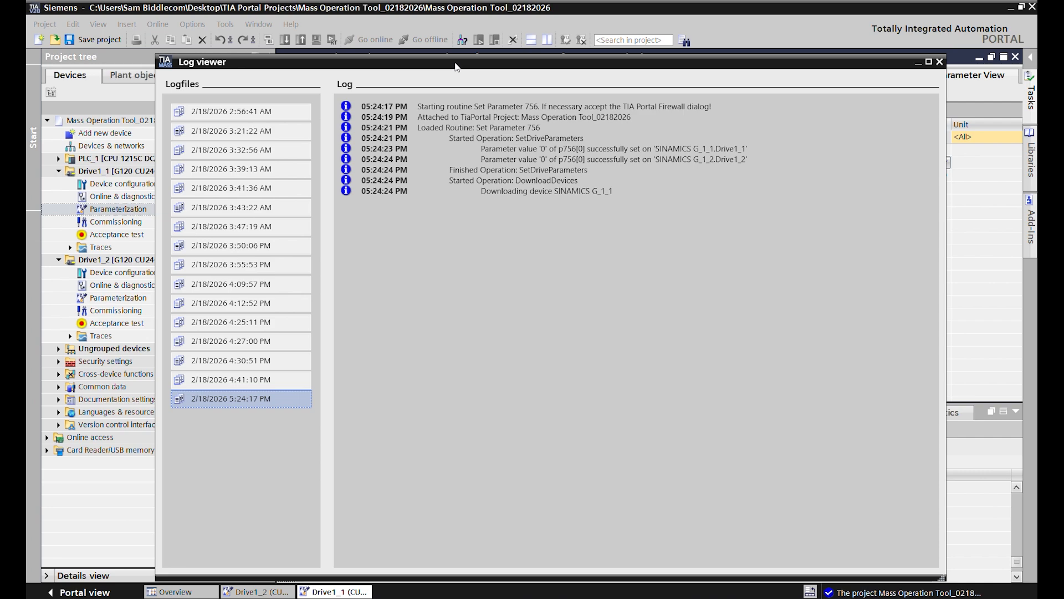
left_click_drag(444, 61, 236, 372)
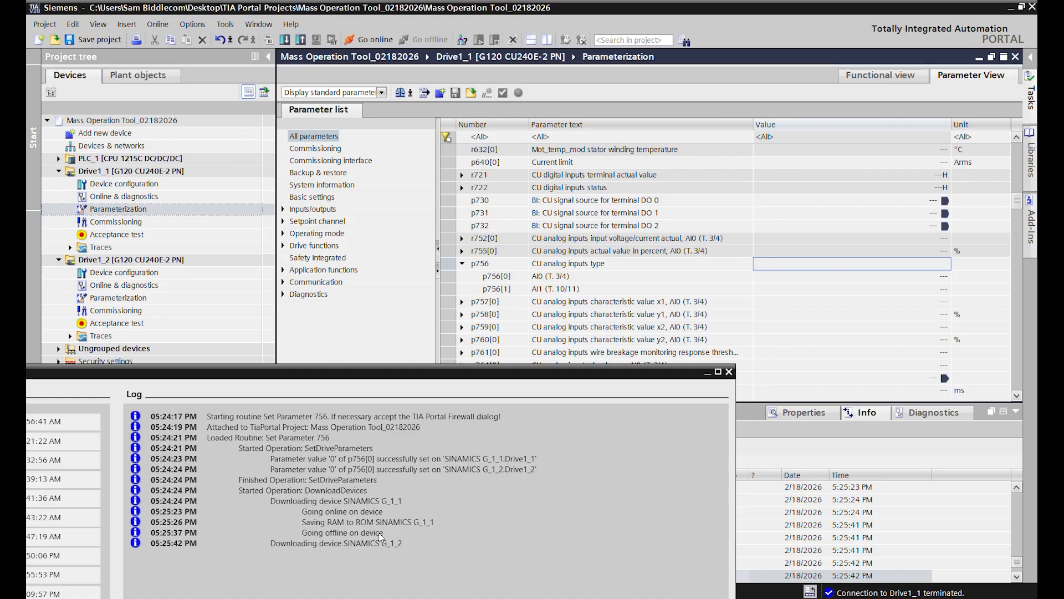
left_click_drag(423, 374, 411, 250)
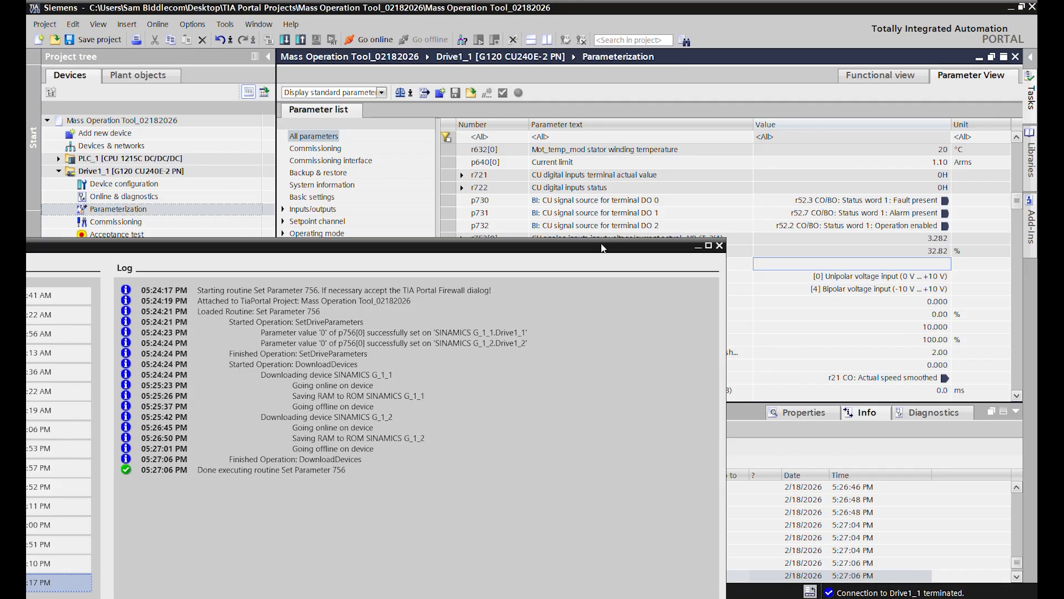
left_click_drag(603, 246, 810, 78)
left_click(926, 78)
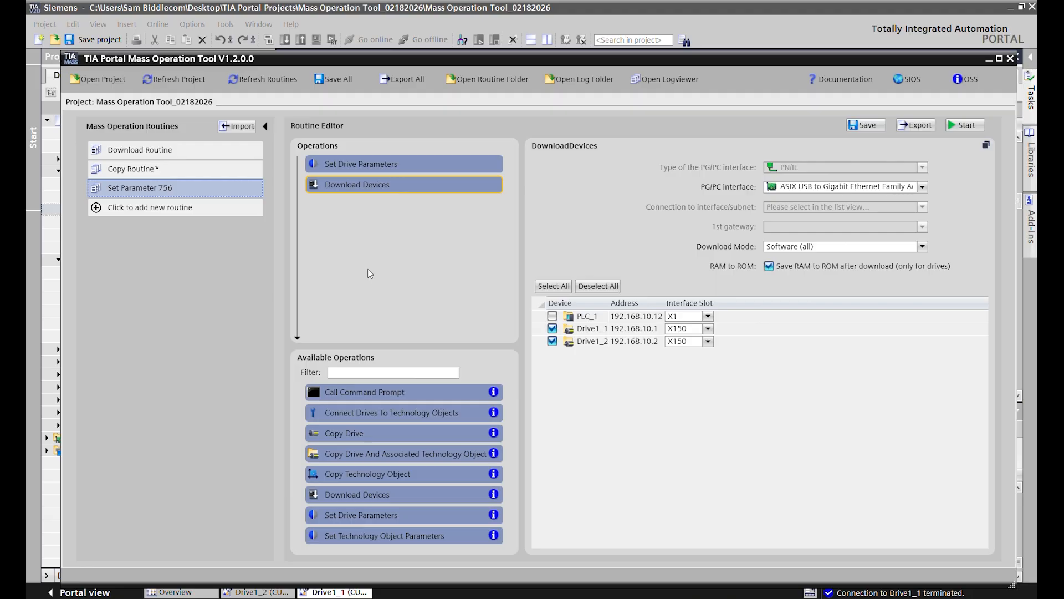
left_click(740, 25)
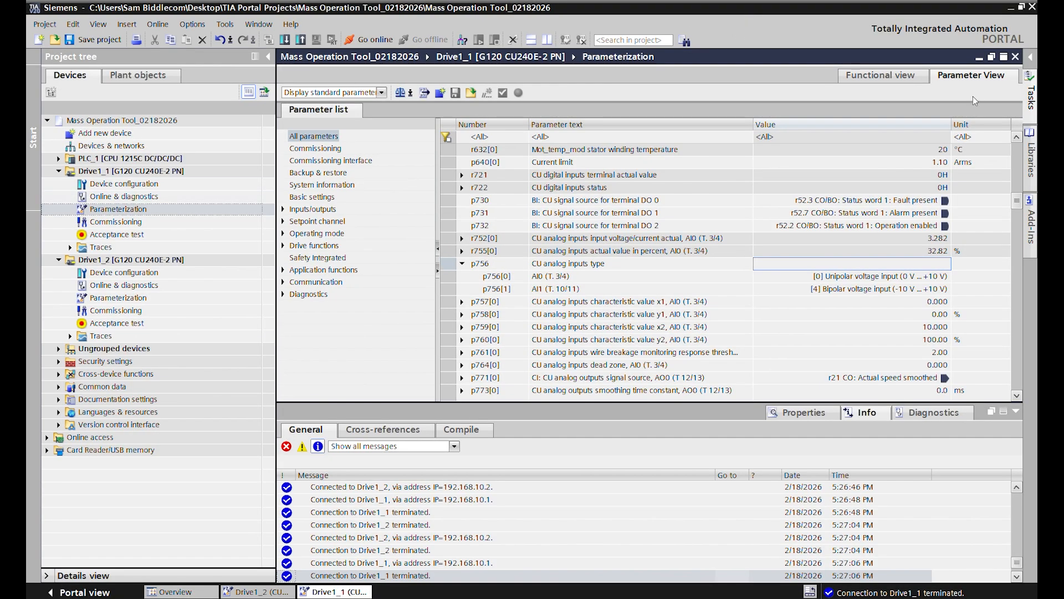
Close the open parameterization editors of Drive1_1 and Drive1_2
left_click(1015, 57)
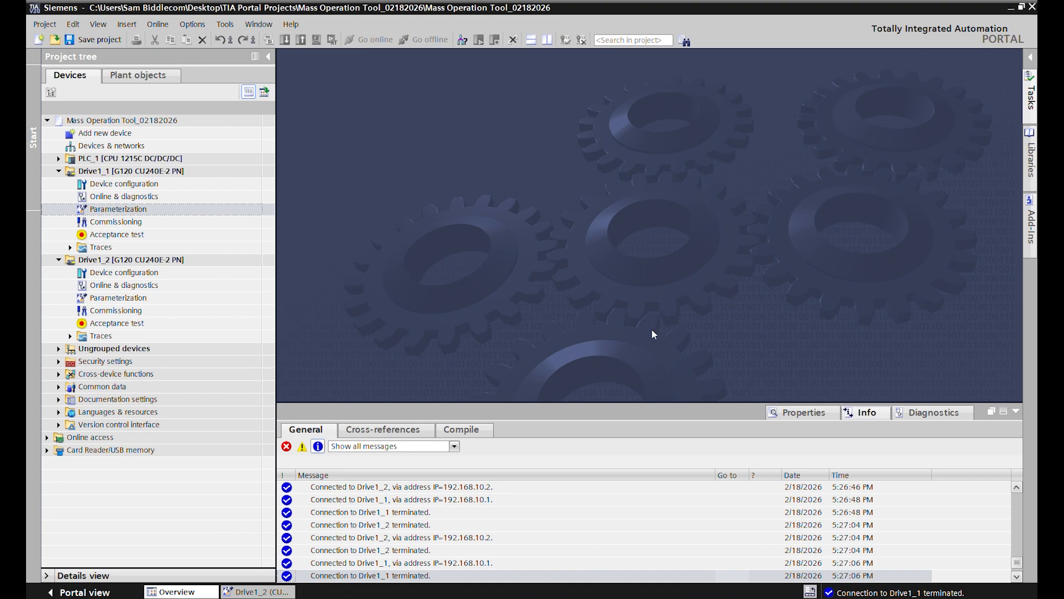
left_click(258, 592)
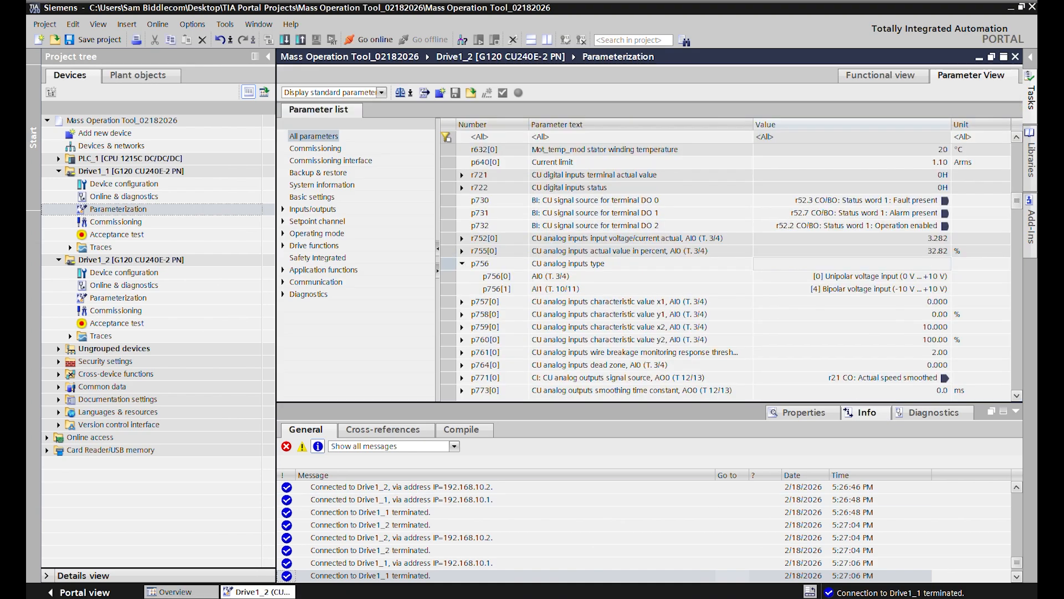
left_click(1015, 57)
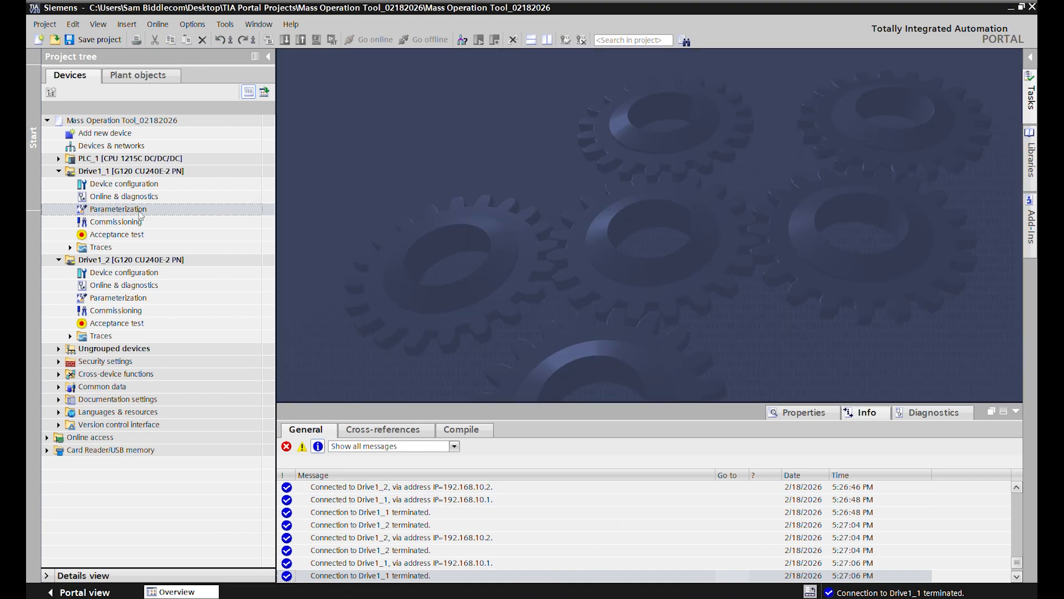
Reopen Drive1_1's parameterization in the parameter view and filter the parameter numbers by p756 to check its values
double_click(133, 209)
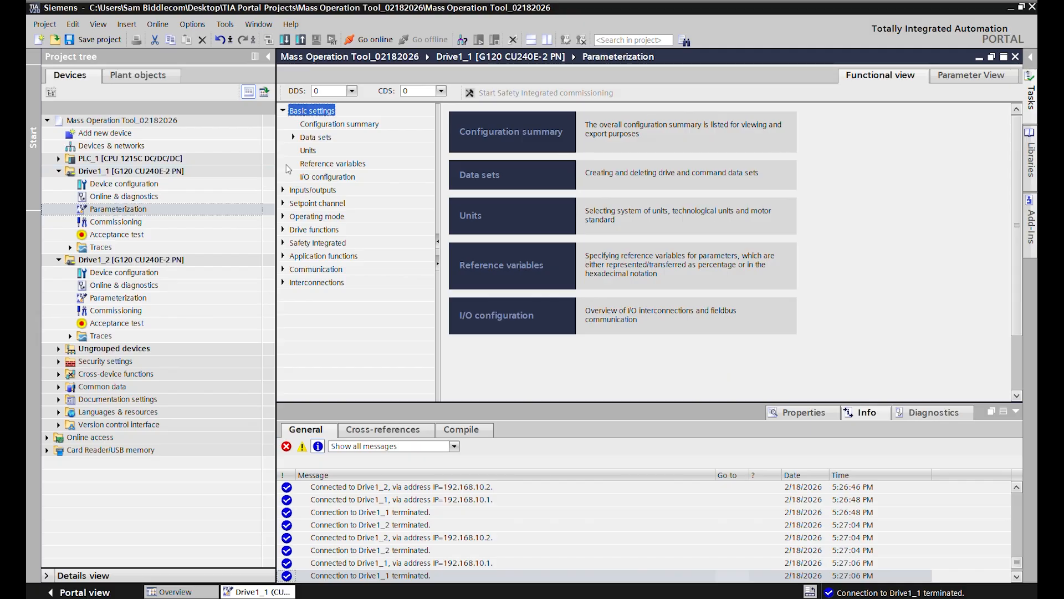
left_click(969, 75)
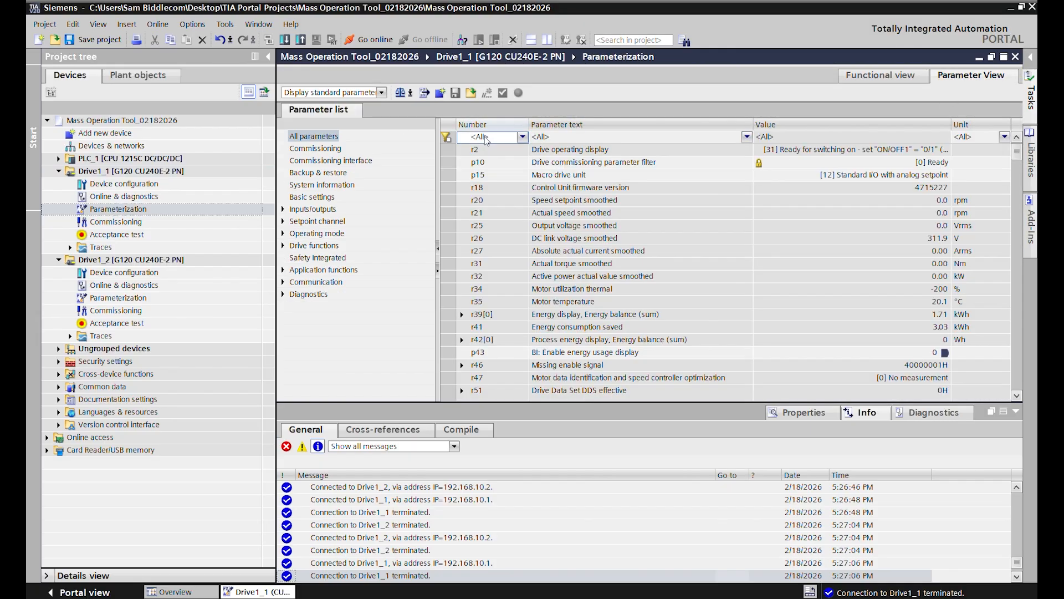
left_click(485, 136)
type("p756")
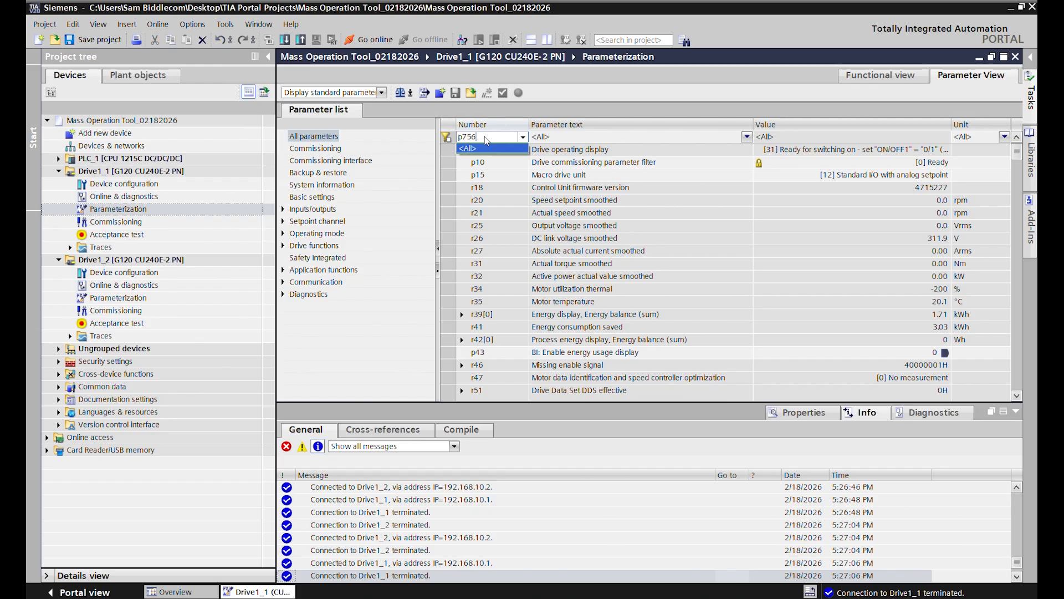
key("Return")
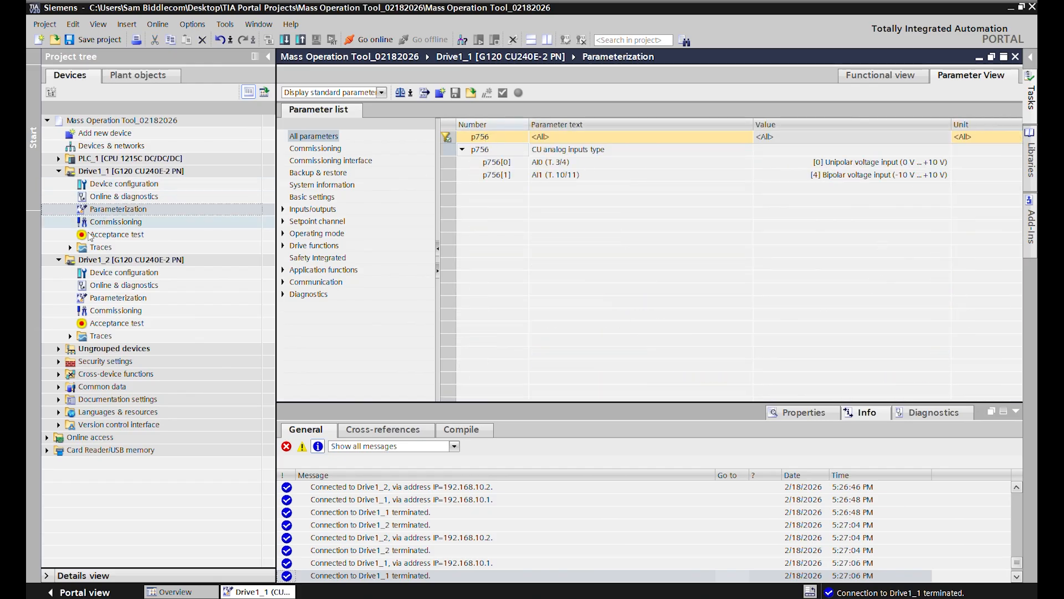
Open Drive1_2's parameterization in the parameter view and filter its parameter list by number p756 to check the values
double_click(106, 298)
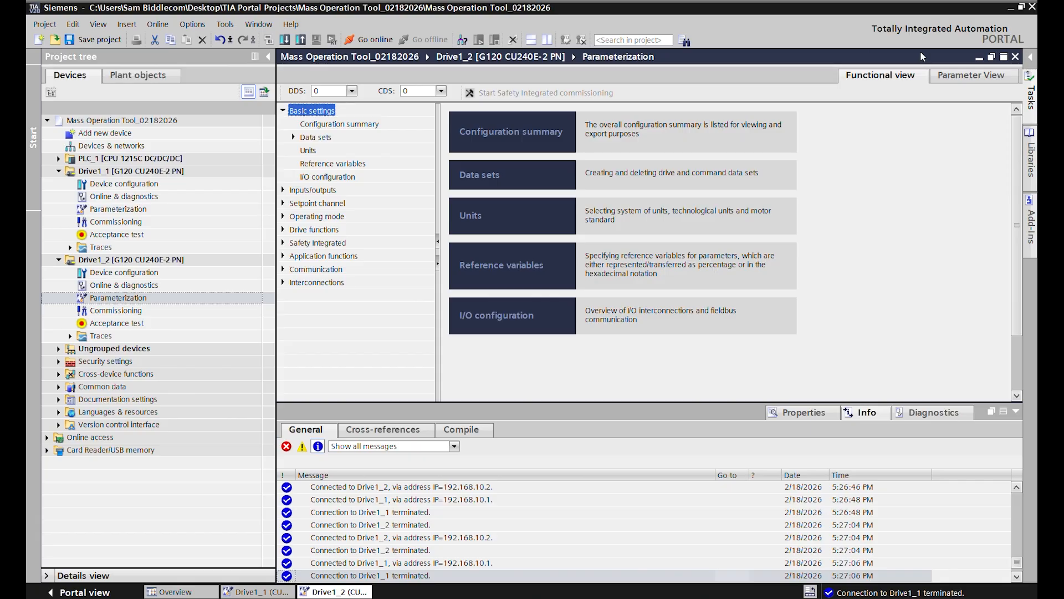
left_click(490, 137)
type("p756")
key("Return")
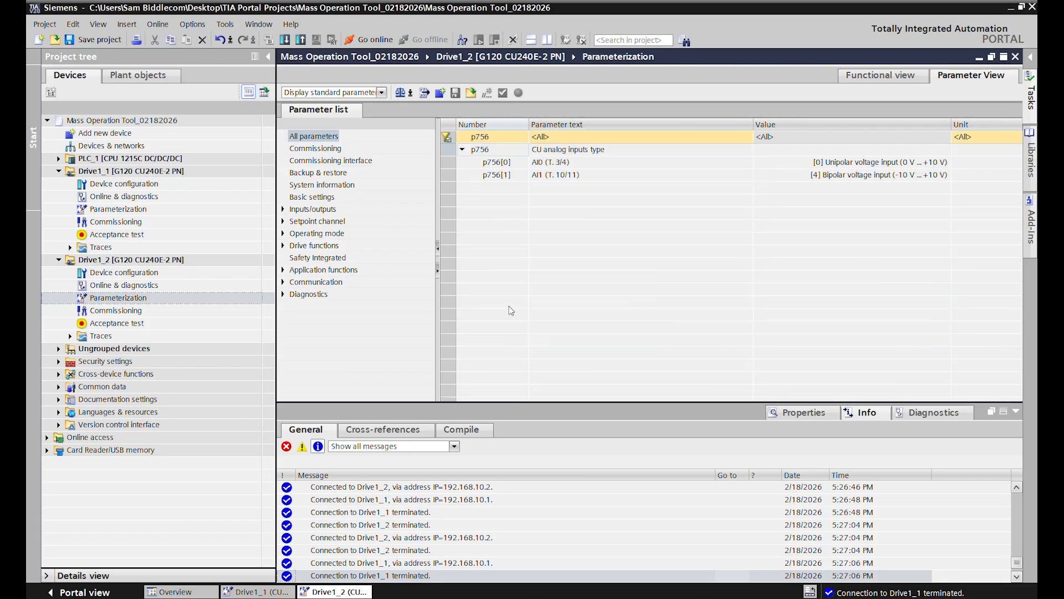
Switch to the Mass Operation Tool and show the Set Drive Parameters operation of the Set Parameter 756 routine
left_click(554, 598)
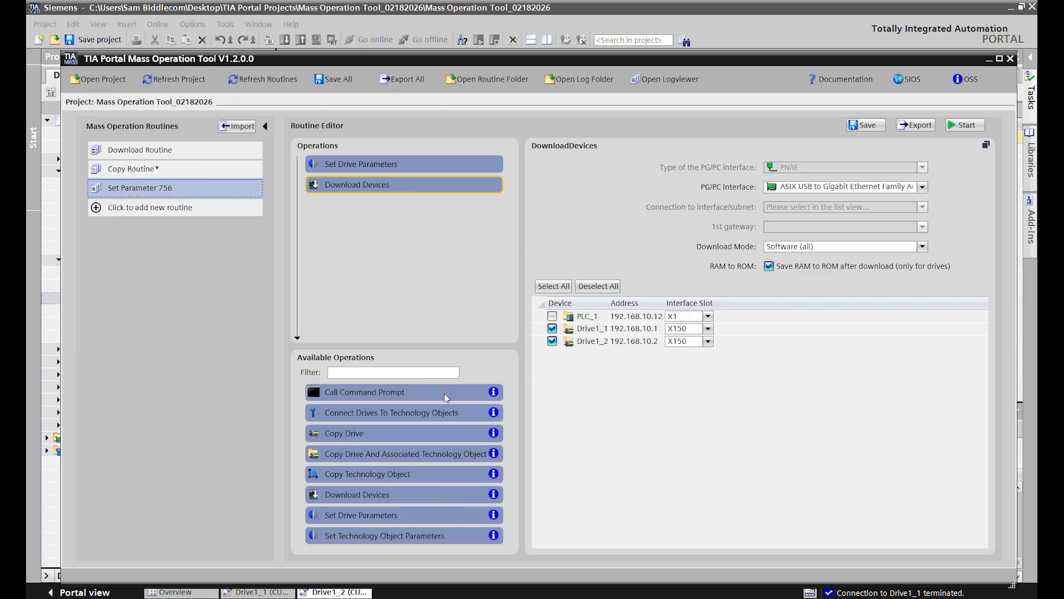
left_click(417, 168)
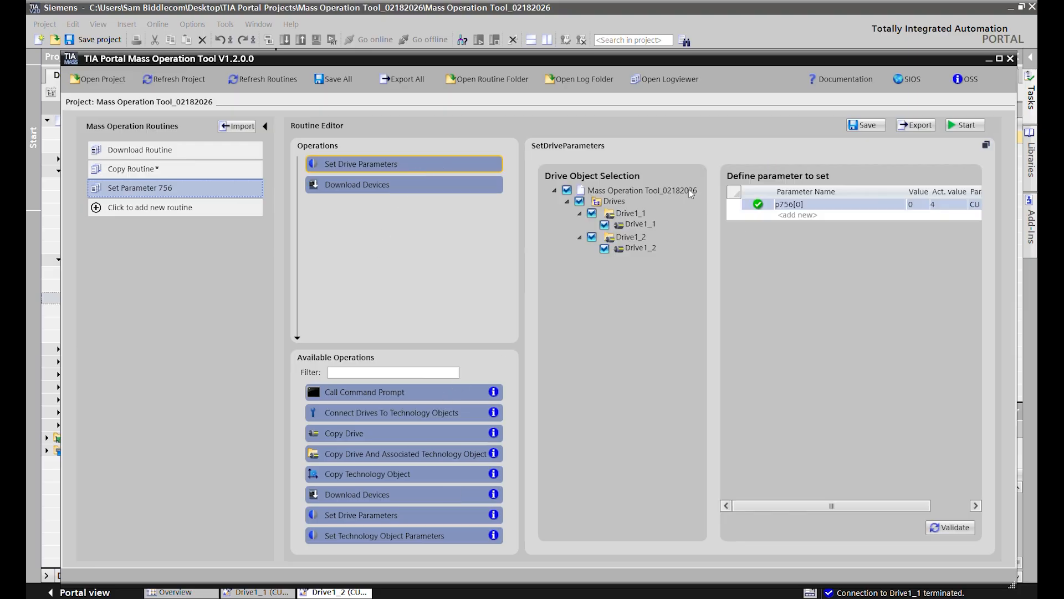